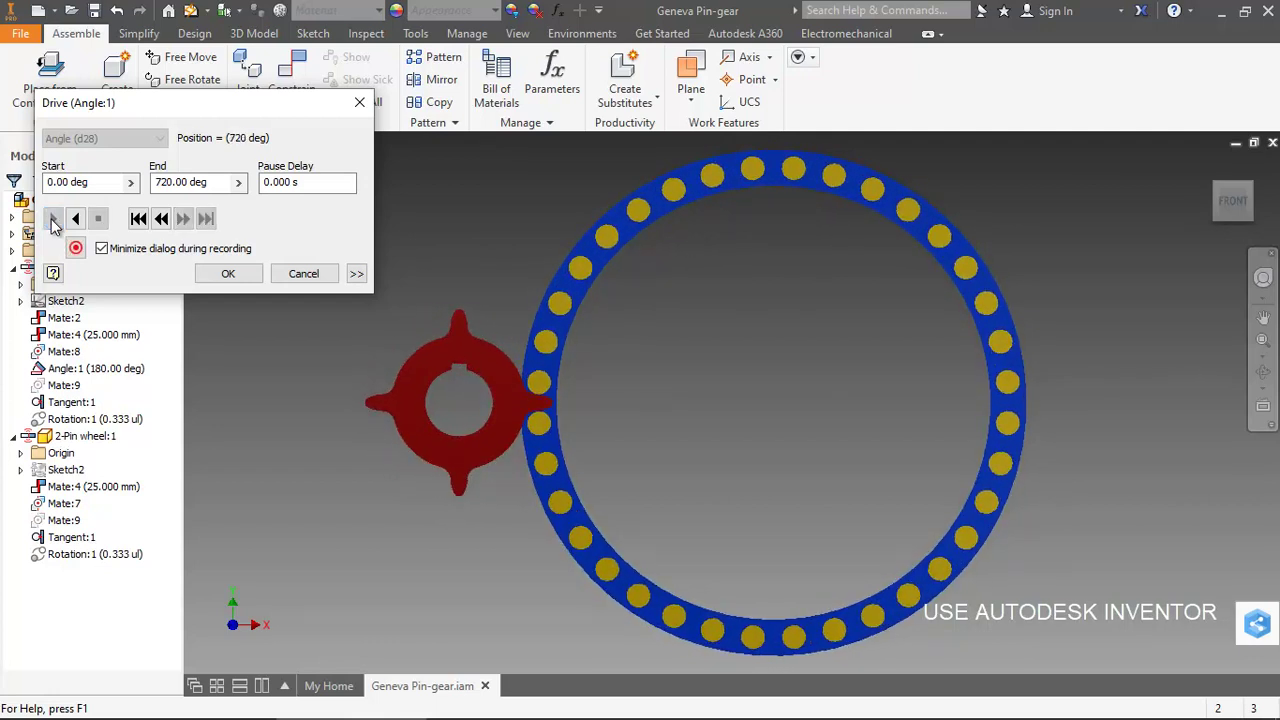
# Set the Angle:1 drive increment to 5 deg and play the motion in reverse back to 0 deg
pyautogui.click(356, 273)
pyautogui.doubleClick(274, 398)
pyautogui.write('5')
pyautogui.click(356, 273)
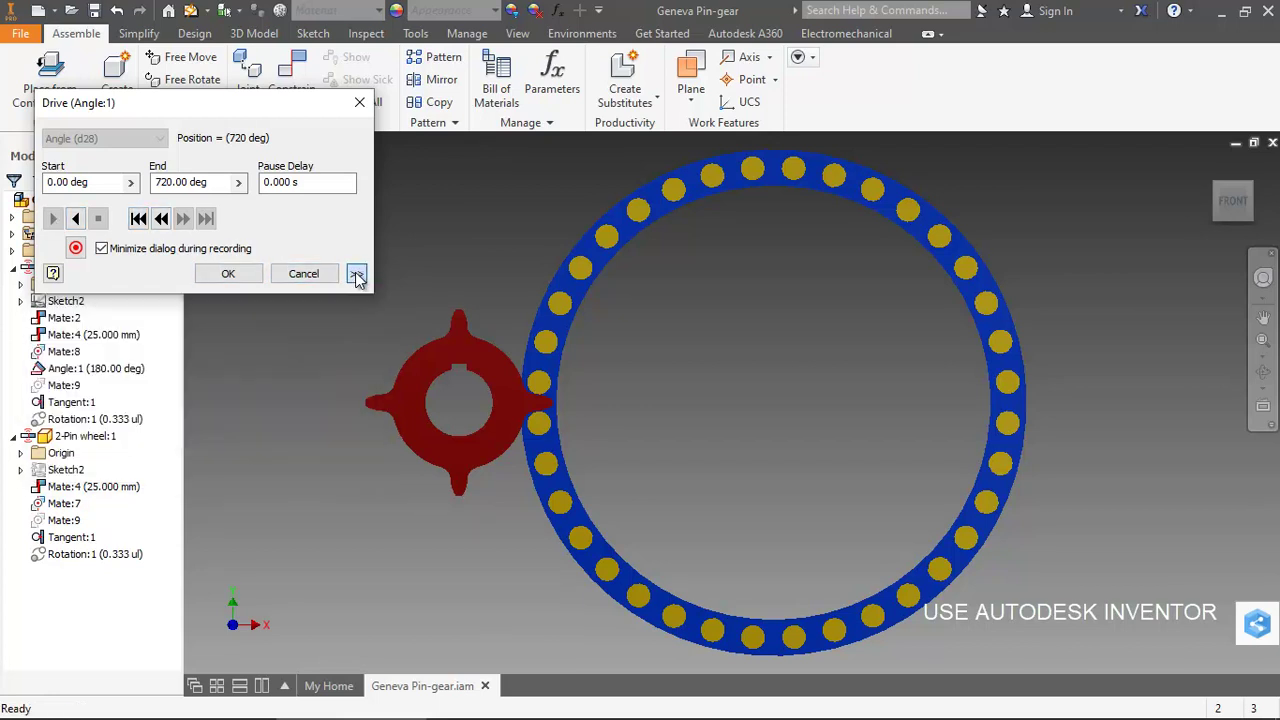
pyautogui.click(76, 219)
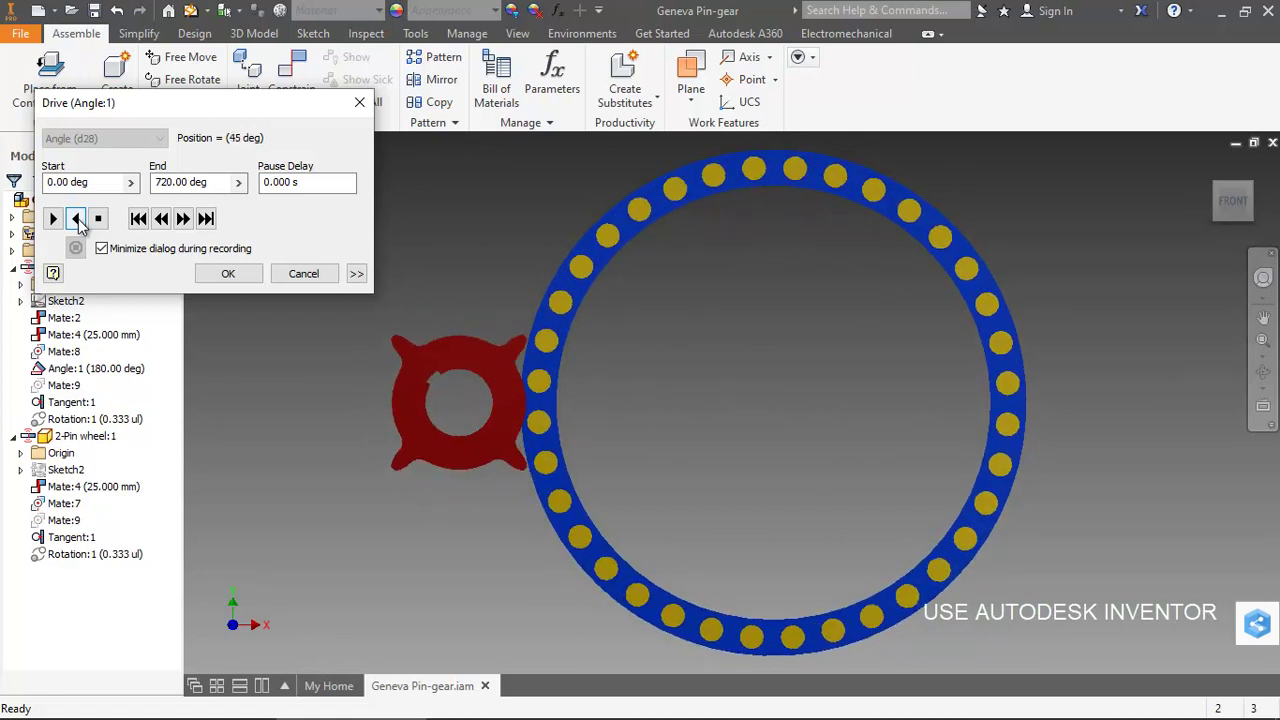
pyautogui.click(77, 219)
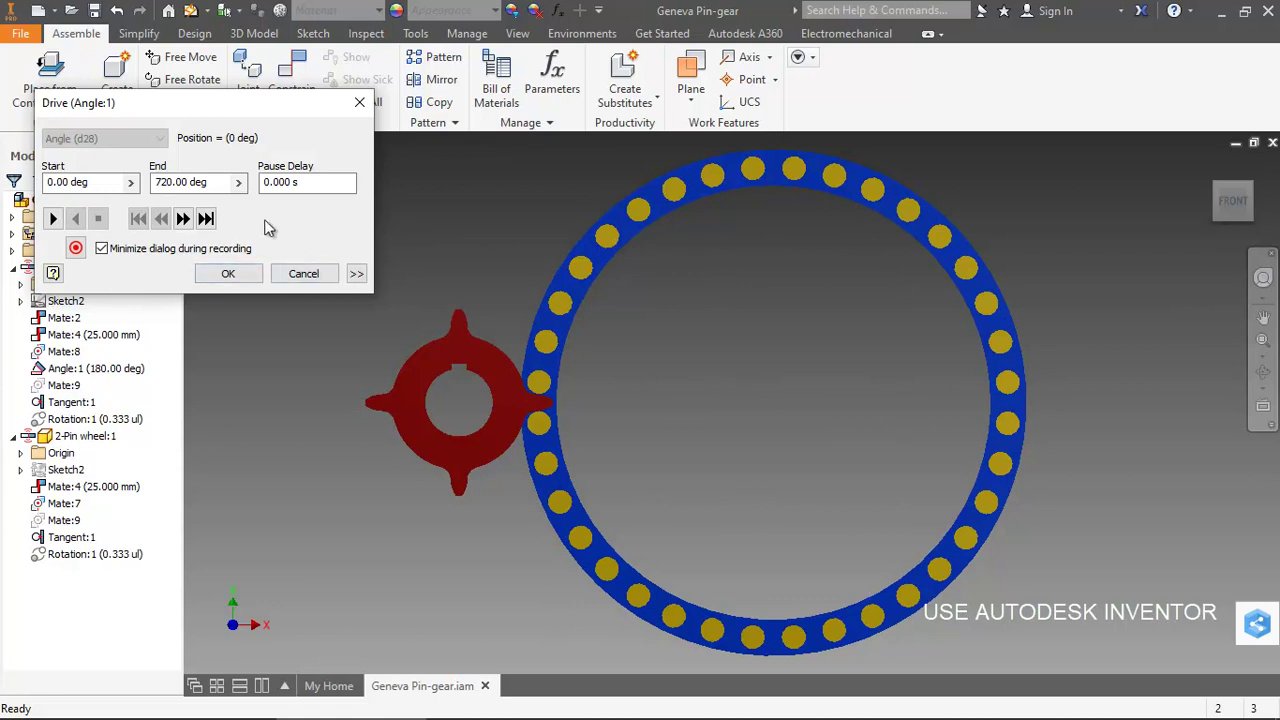
# Configure the drive with an end angle of 180 deg, a 0.5 s pause delay and an increment of 1
pyautogui.click(212, 190)
pyautogui.write('180')
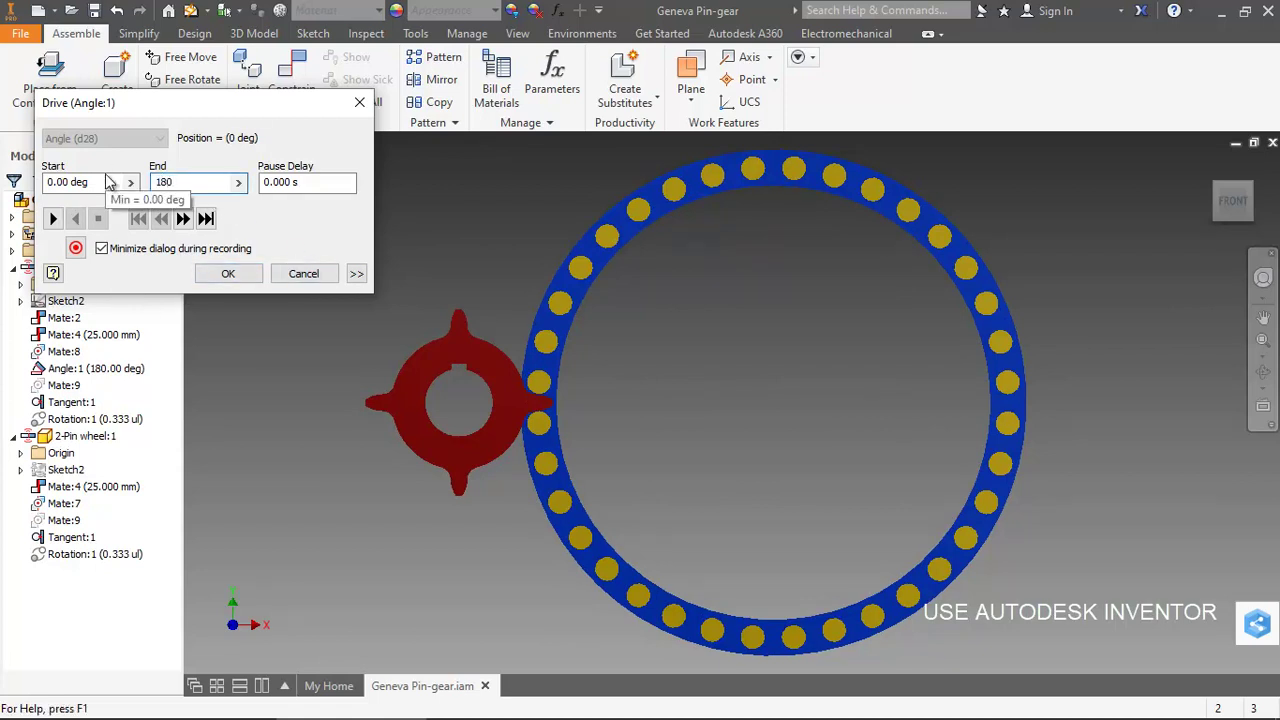
pyautogui.press('Tab')
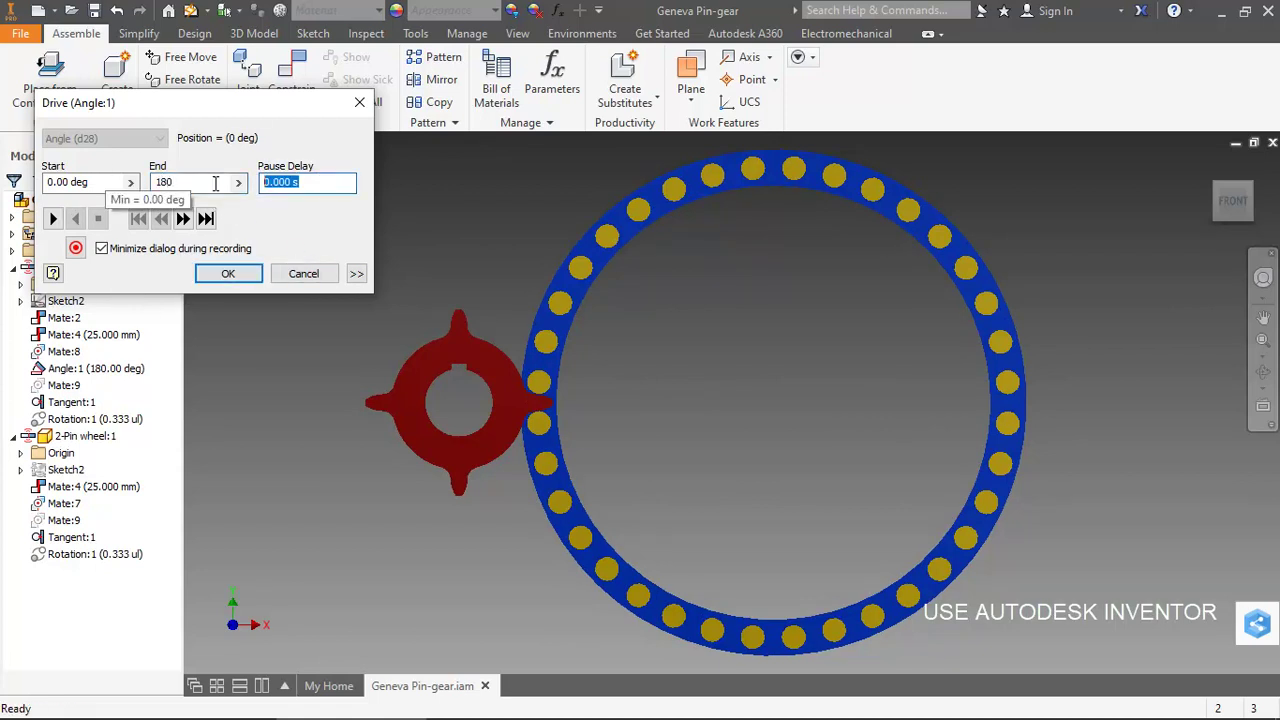
pyautogui.write('0.5')
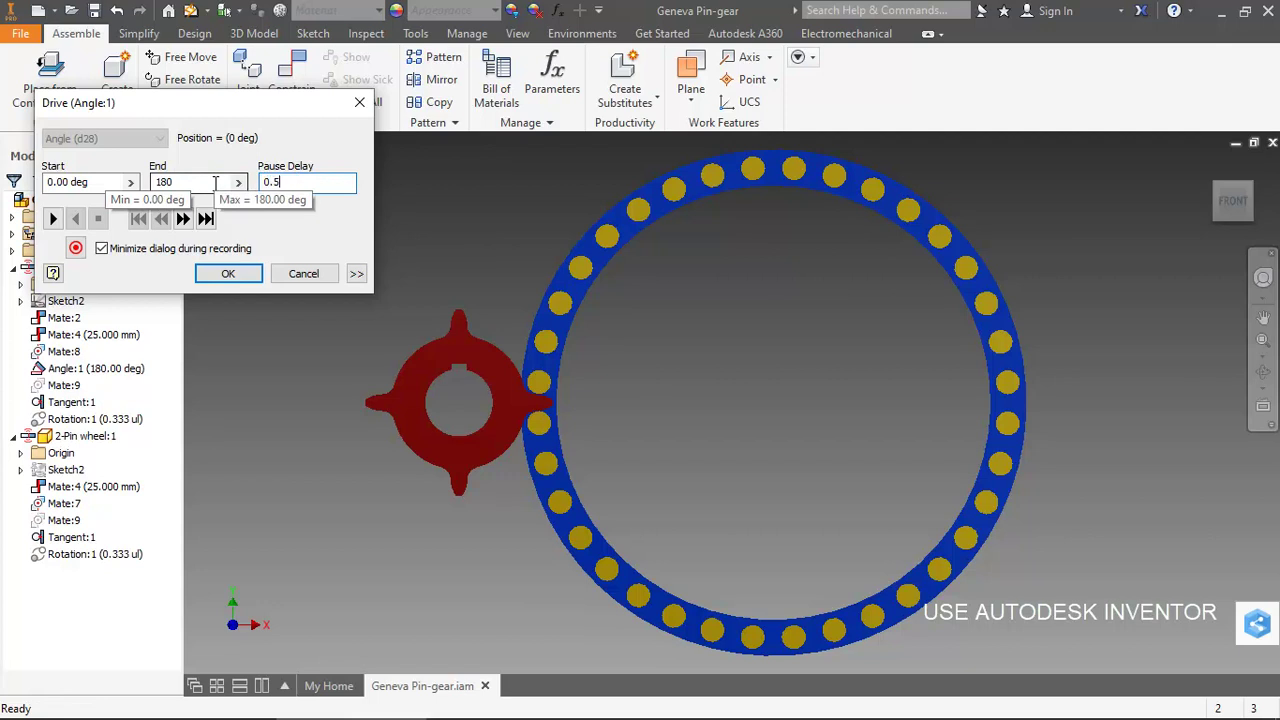
pyautogui.click(356, 273)
pyautogui.click(275, 405)
pyautogui.write('1')
pyautogui.click(356, 273)
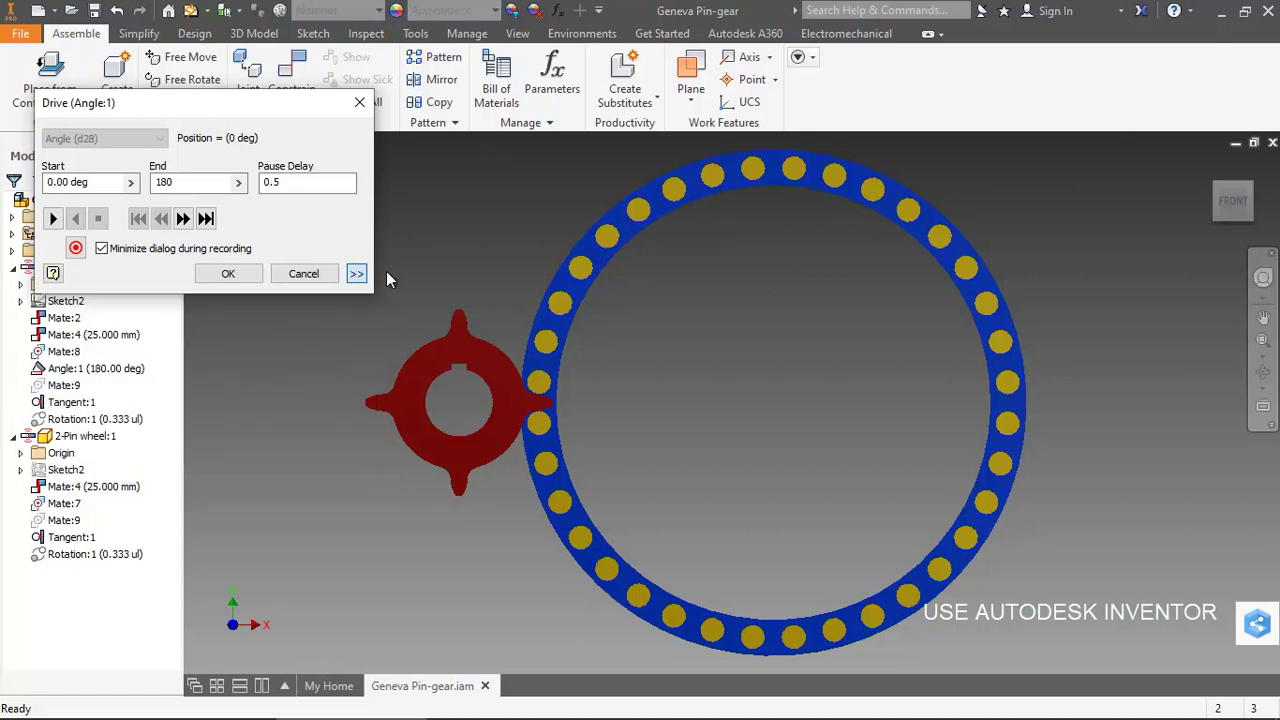
# Play the drive forward to 180 deg and examine the red wheel's teeth meshing with the pins up close
pyautogui.moveTo(469, 269); pyautogui.dragTo(559, 269, button='middle')
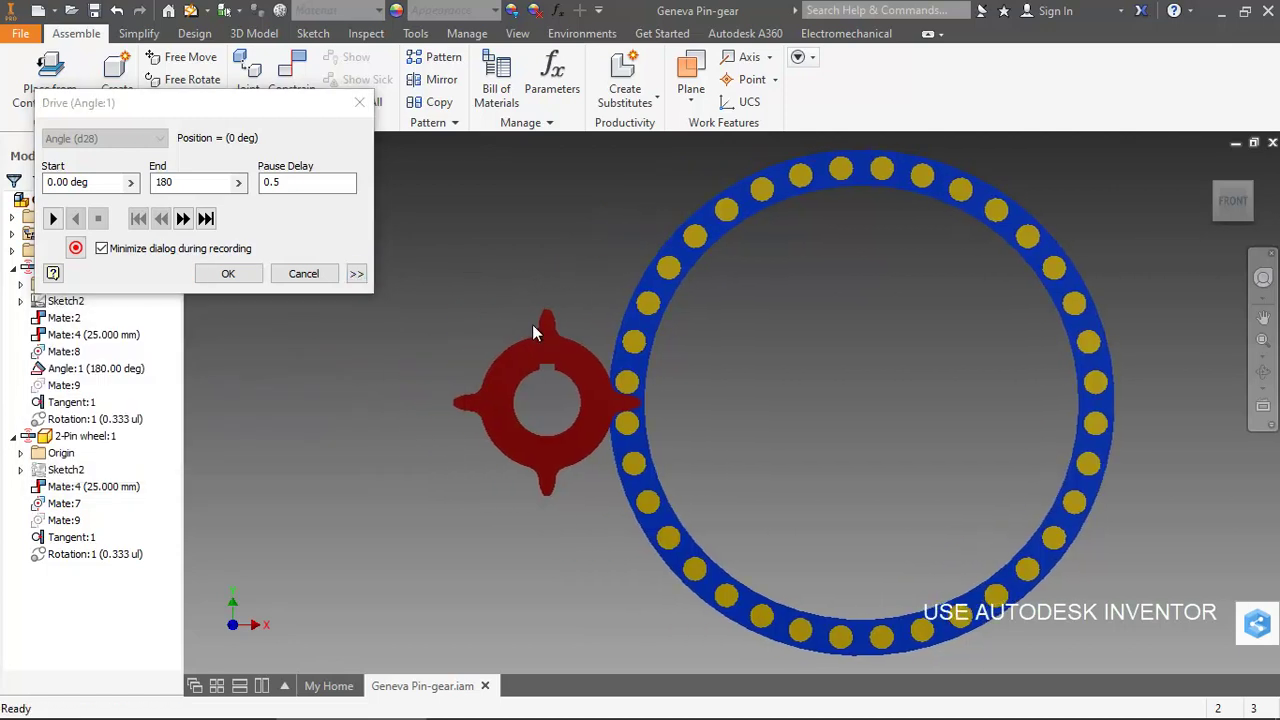
pyautogui.scroll(-1, 597, 408)
pyautogui.scroll(-4, 597, 408)
pyautogui.moveTo(614, 451); pyautogui.dragTo(804, 430, button='middle')
pyautogui.scroll(-1, 764, 430)
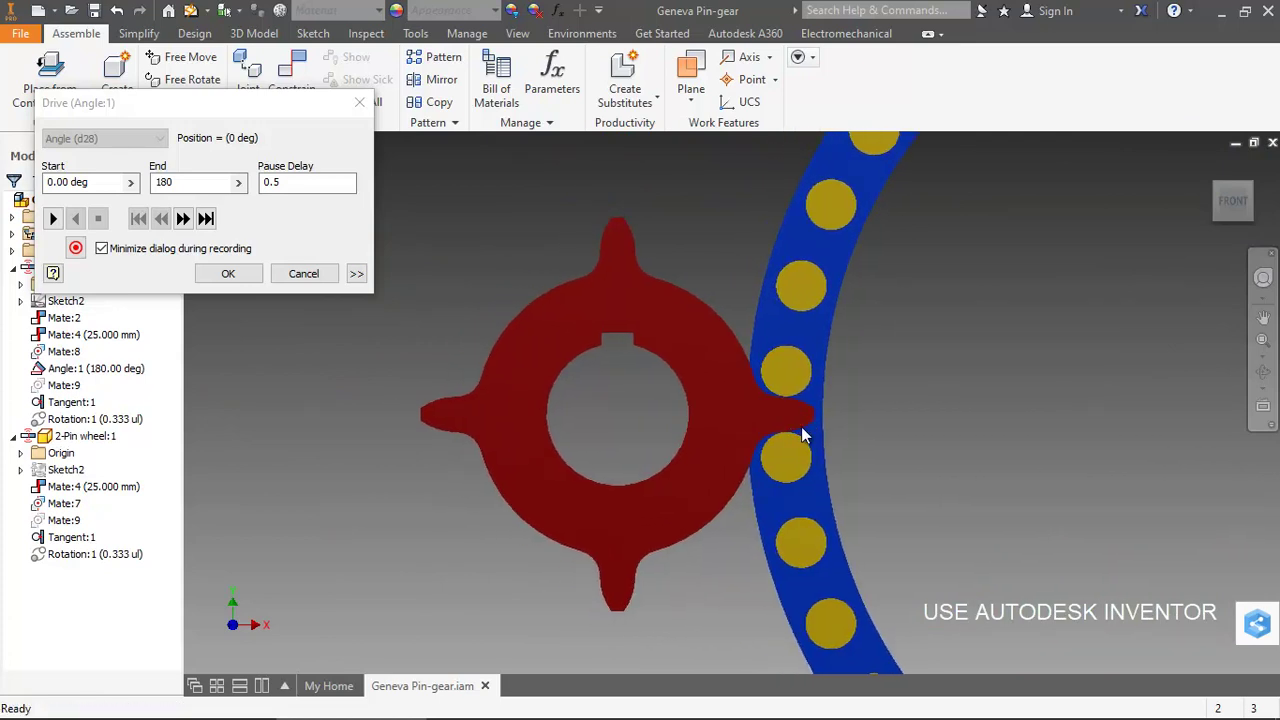
pyautogui.click(53, 219)
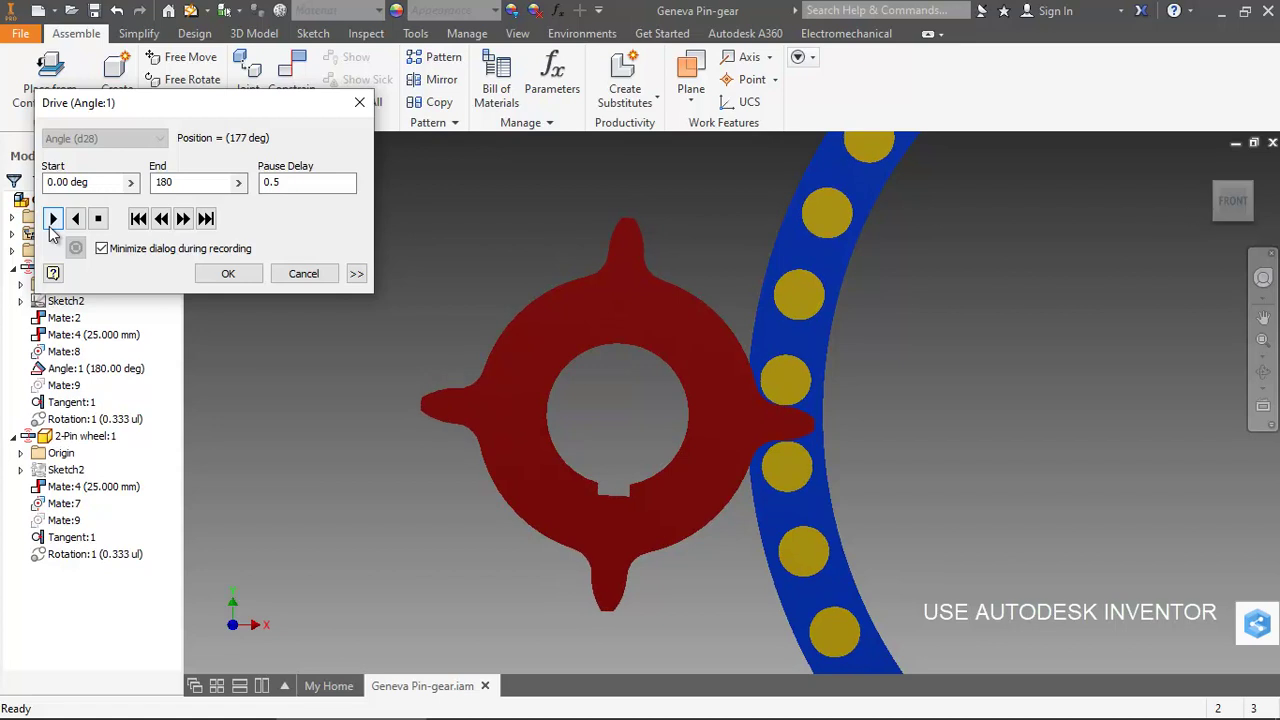
pyautogui.click(52, 227)
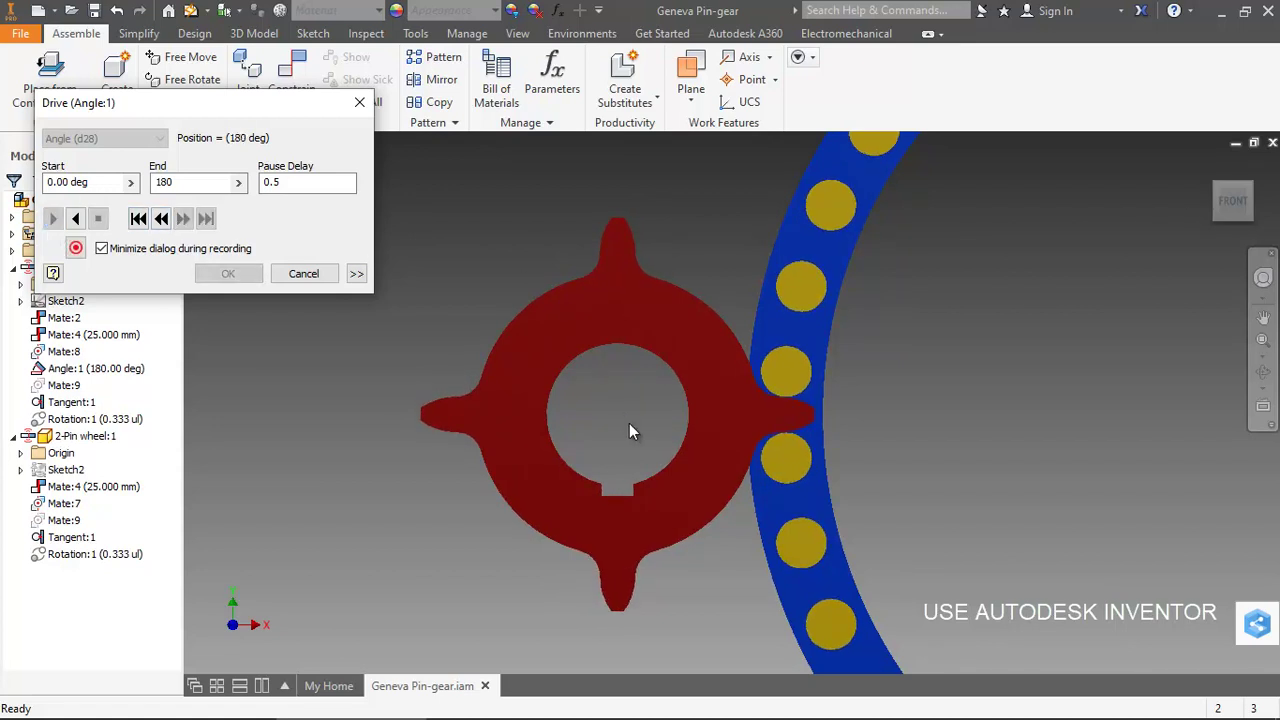
# Show the assembly in an isometric view, and set the drive's end angle to 720 deg and pause delay to 0
pyautogui.scroll(-2, 616, 378)
pyautogui.moveTo(768, 376); pyautogui.dragTo(665, 362, button='middle')
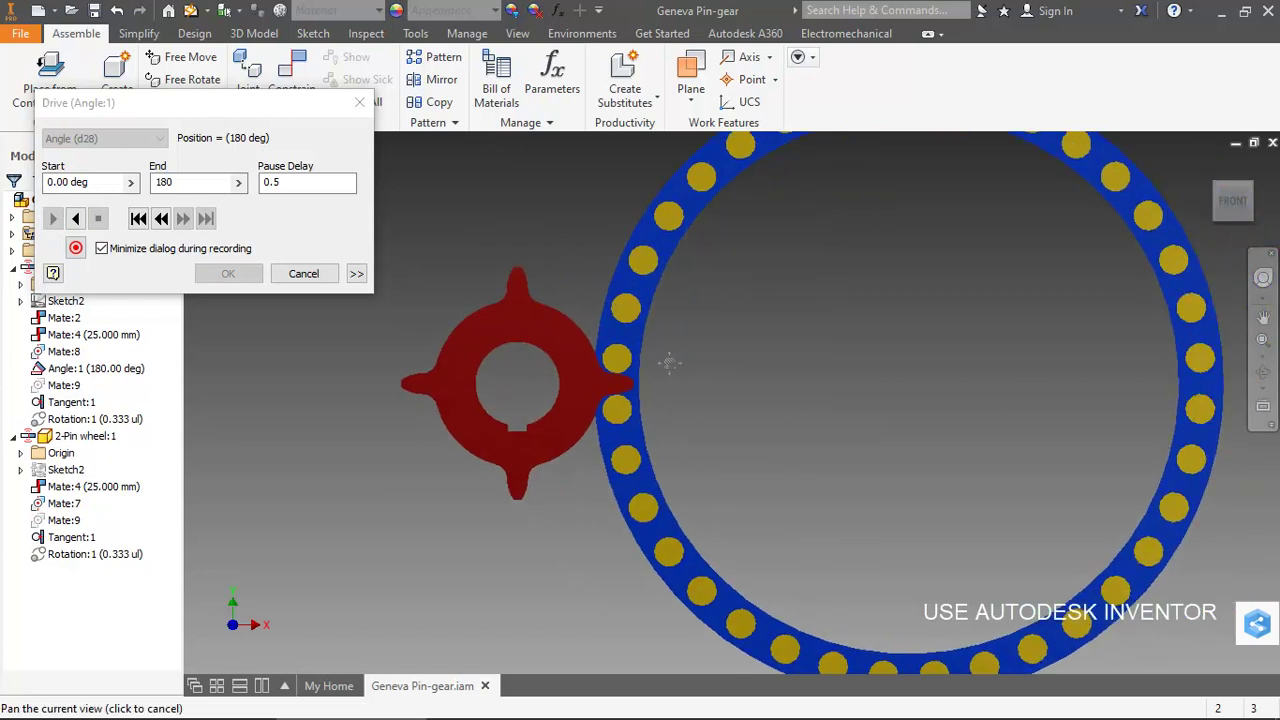
pyautogui.scroll(-2, 743, 387)
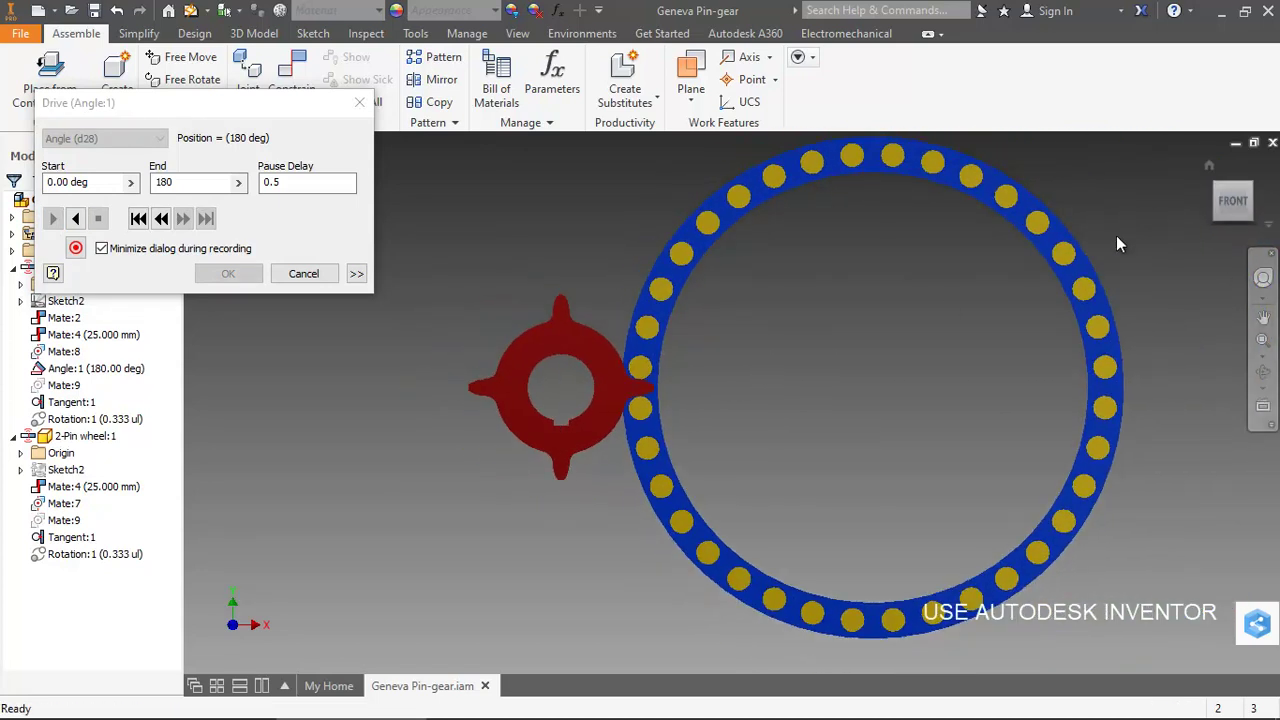
pyautogui.click(1215, 200)
pyautogui.scroll(3, 735, 400)
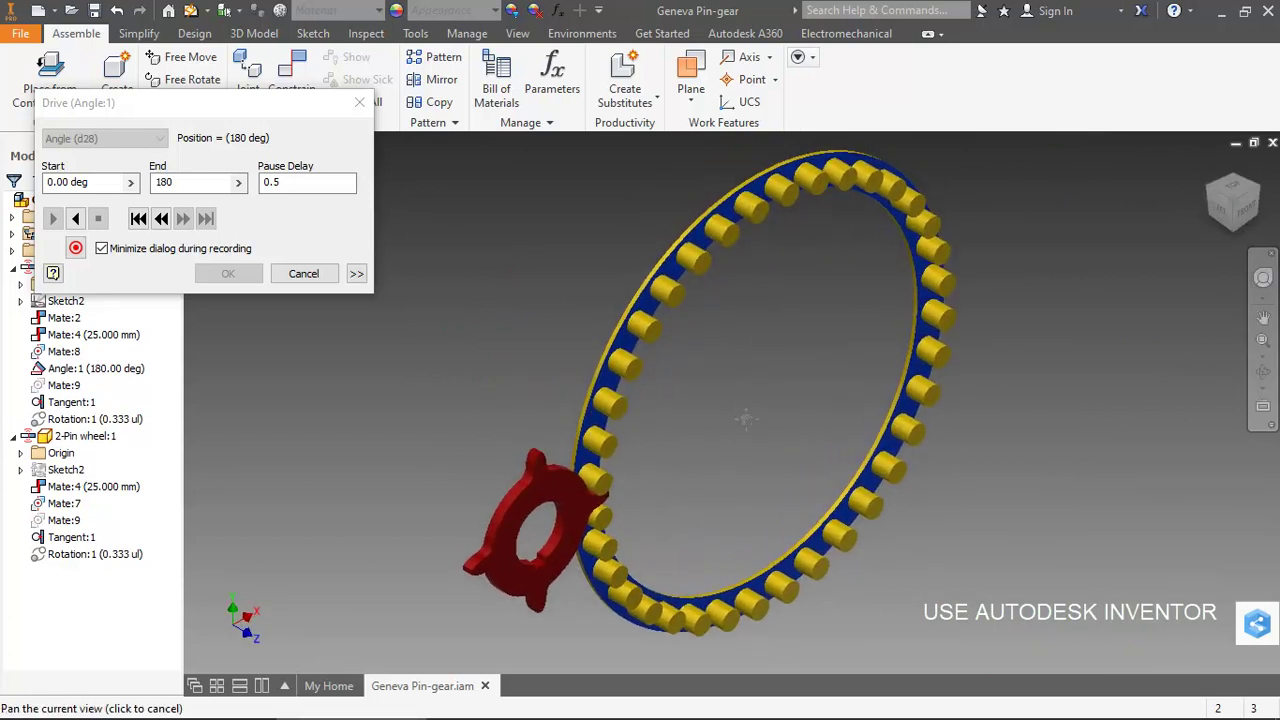
pyautogui.doubleClick(153, 182)
pyautogui.write('720')
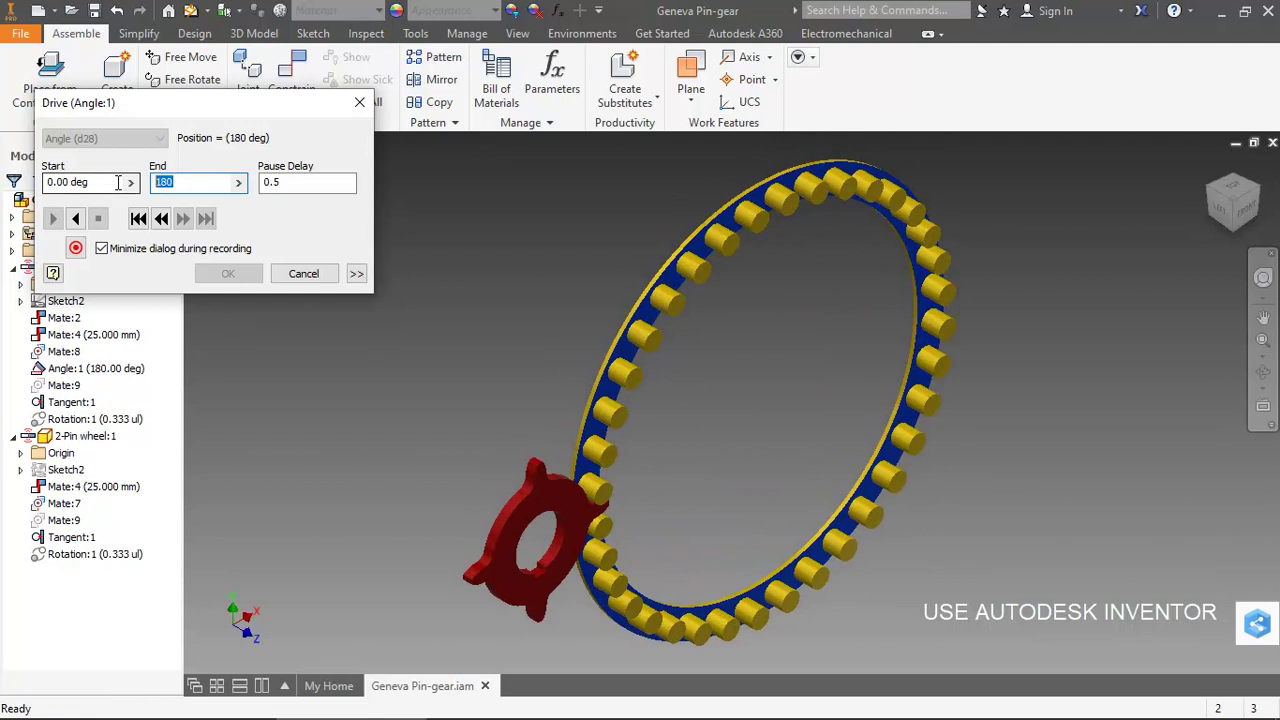
pyautogui.doubleClick(300, 182)
pyautogui.write('0')
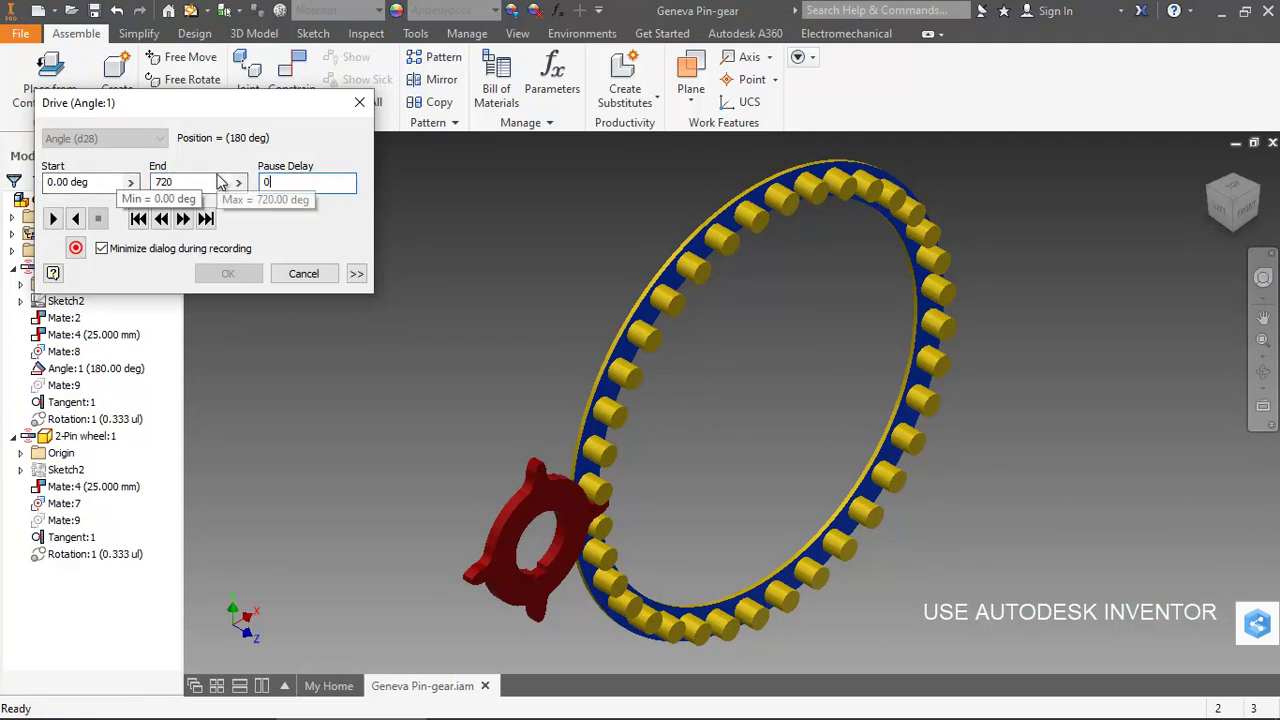
# Set the drive increment to 5 and play the motion forward through the full 720 deg
pyautogui.click(357, 273)
pyautogui.doubleClick(251, 406)
pyautogui.write('5')
pyautogui.click(53, 219)
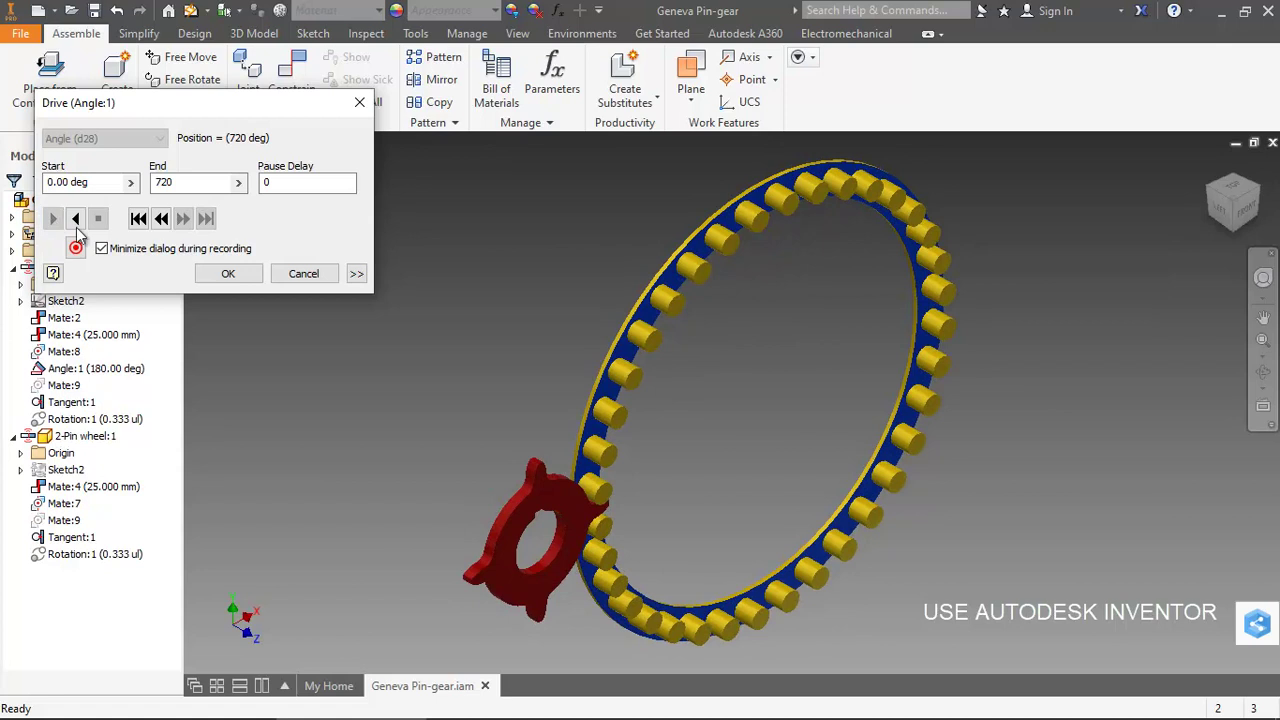
# Play the drive in reverse to 0 deg, watching the assembly enlarged in an isometric view from its front-right corner
pyautogui.click(1254, 187)
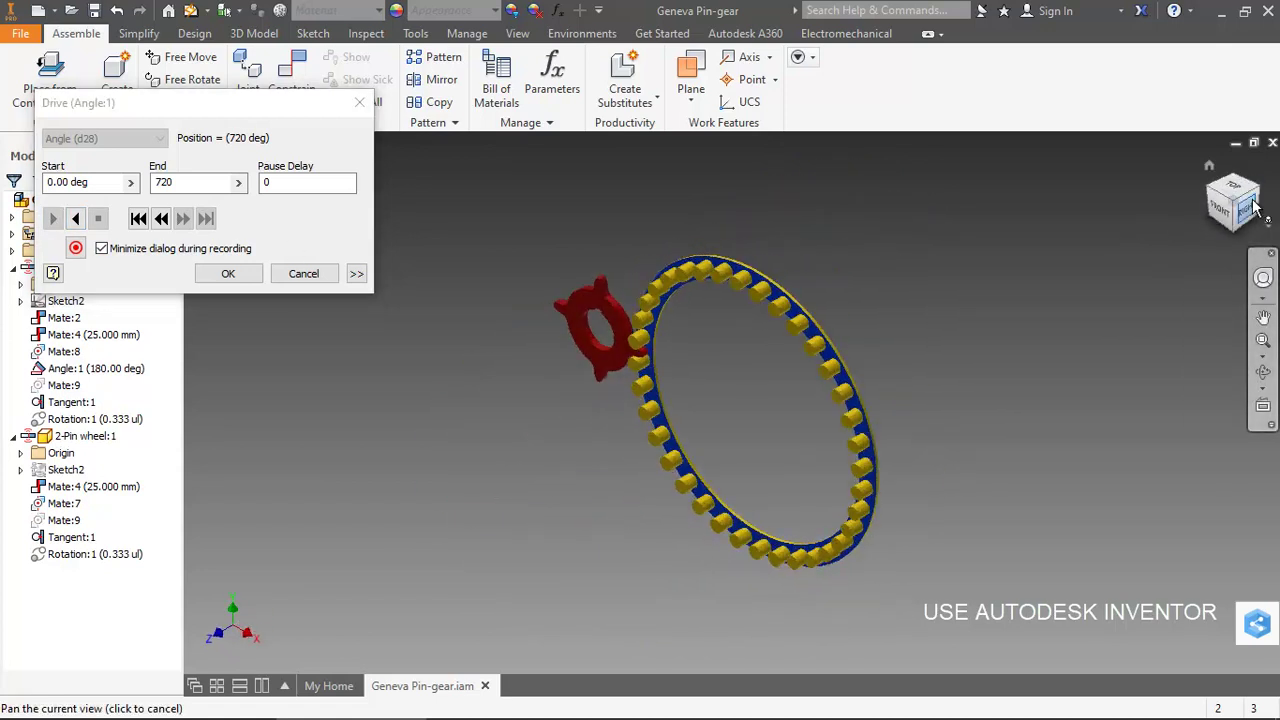
pyautogui.press('F3')
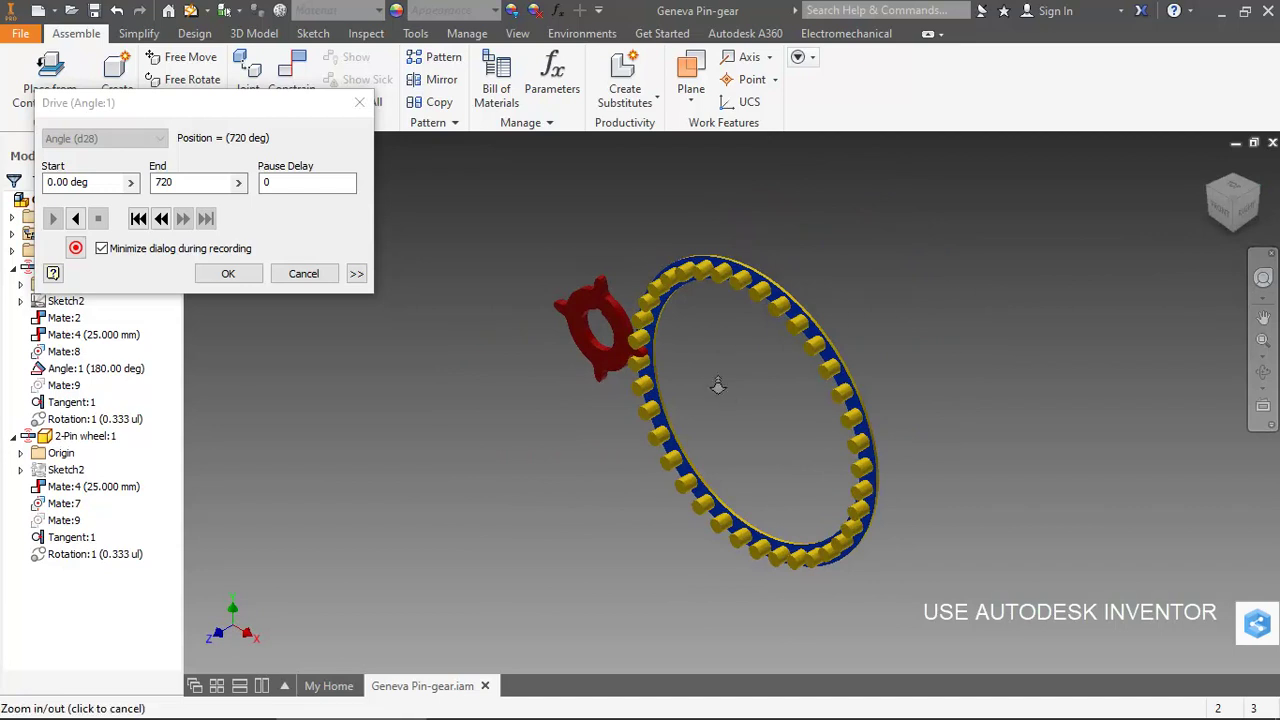
pyautogui.moveTo(722, 389); pyautogui.dragTo(762, 393)
pyautogui.press('F2')
pyautogui.press('F3')
pyautogui.press('F2')
pyautogui.press('Escape')
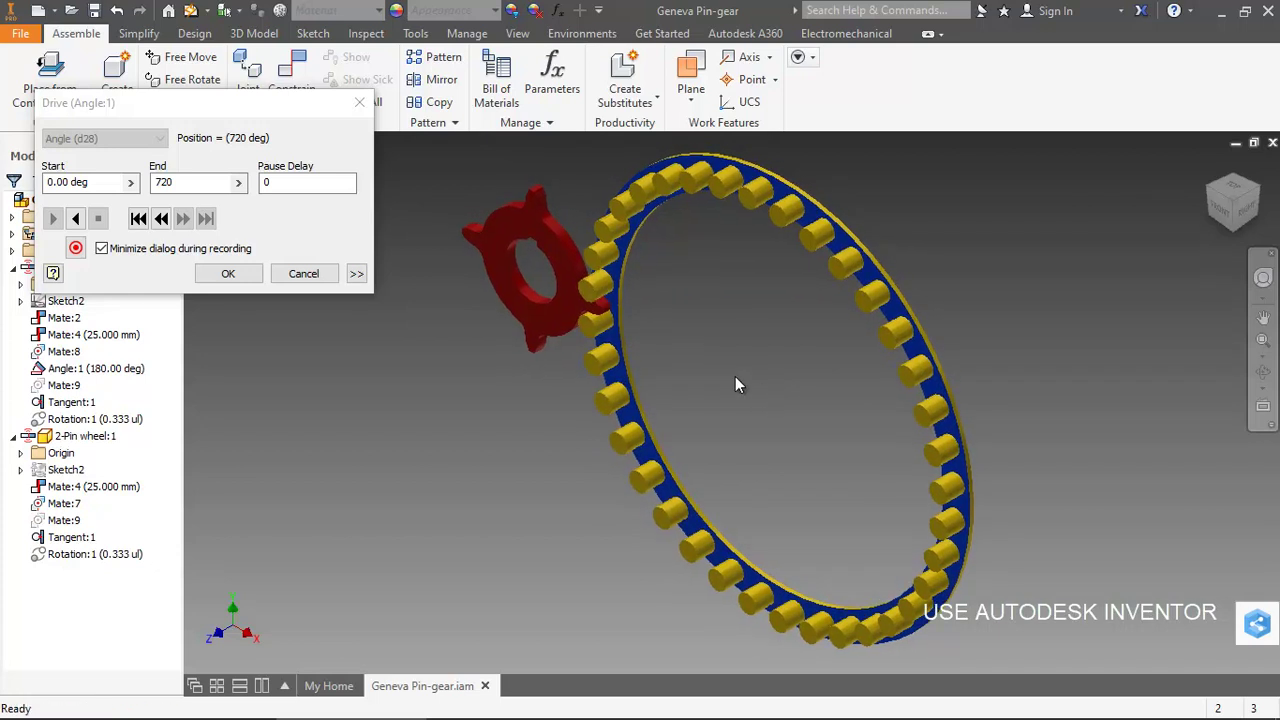
pyautogui.click(76, 219)
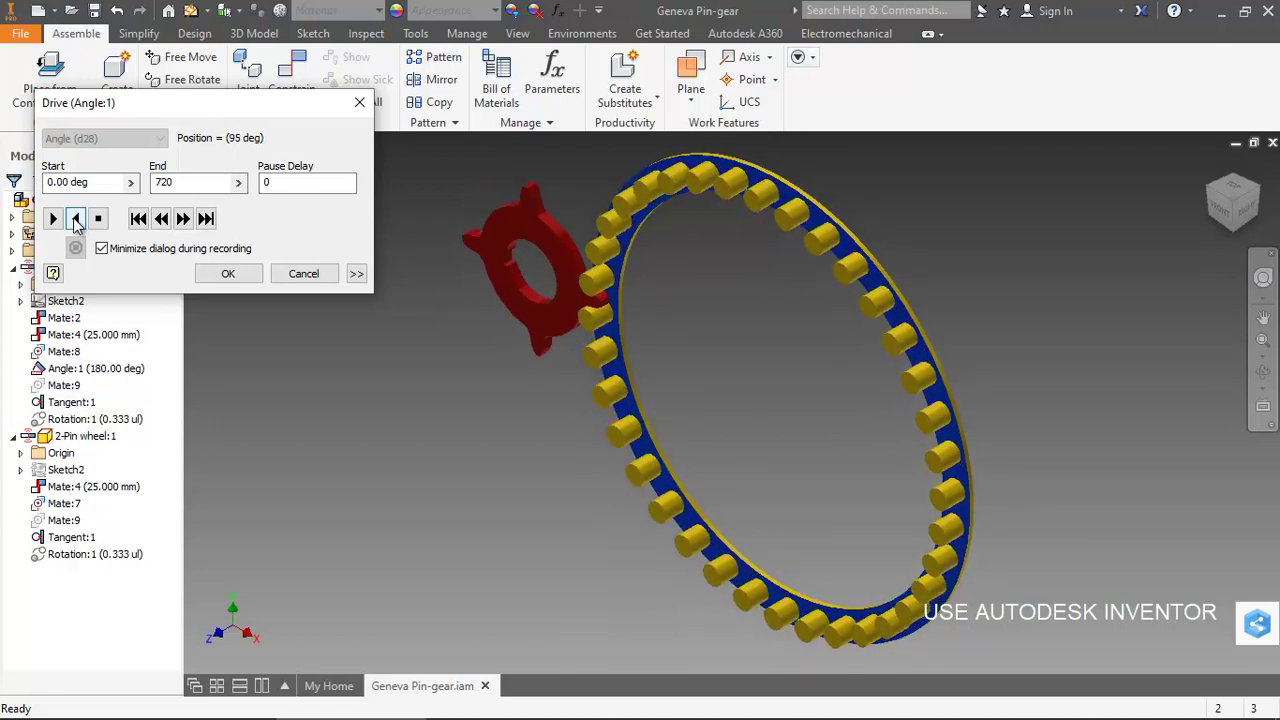
pyautogui.click(75, 220)
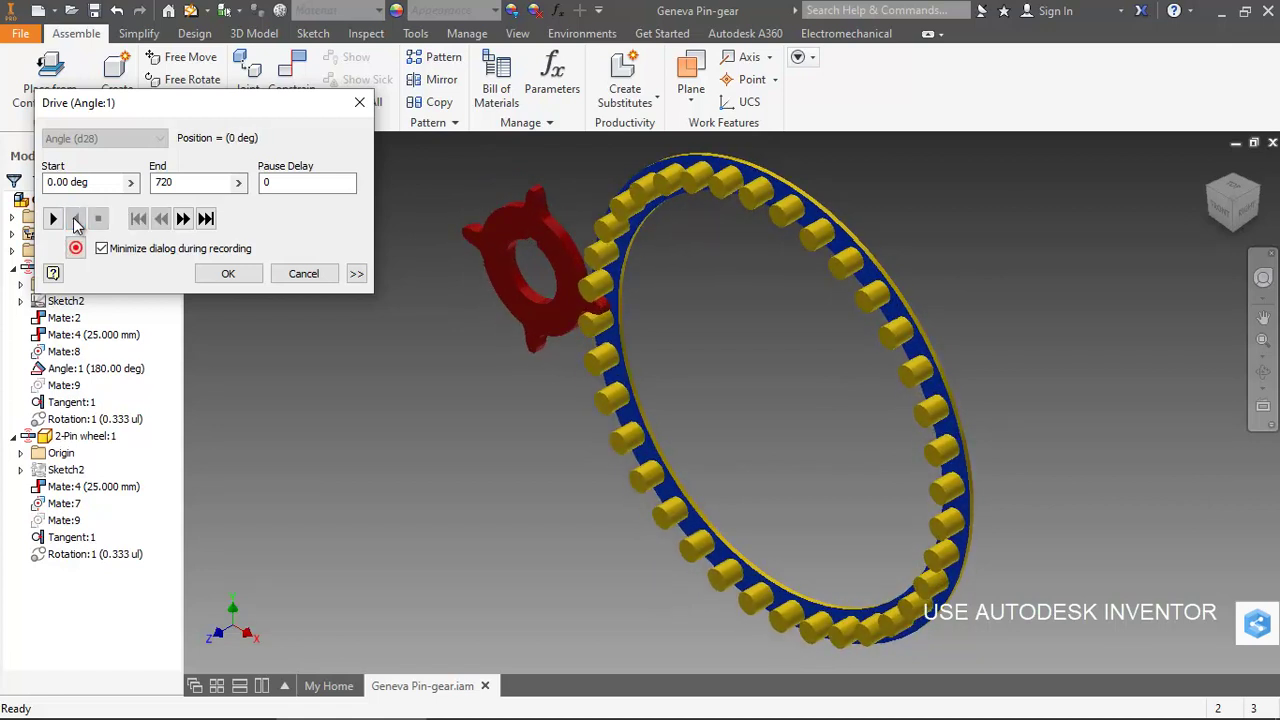
# Reorient the assembly view toward its front-left side
pyautogui.click(1205, 204)
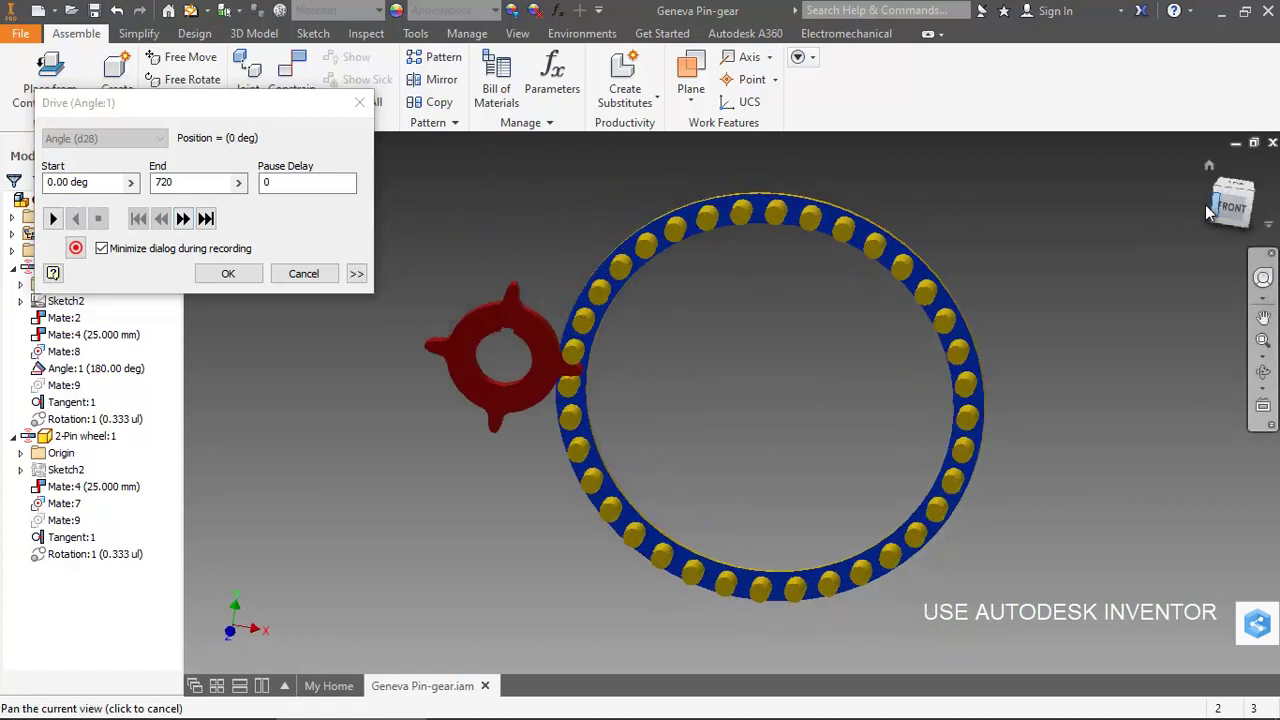